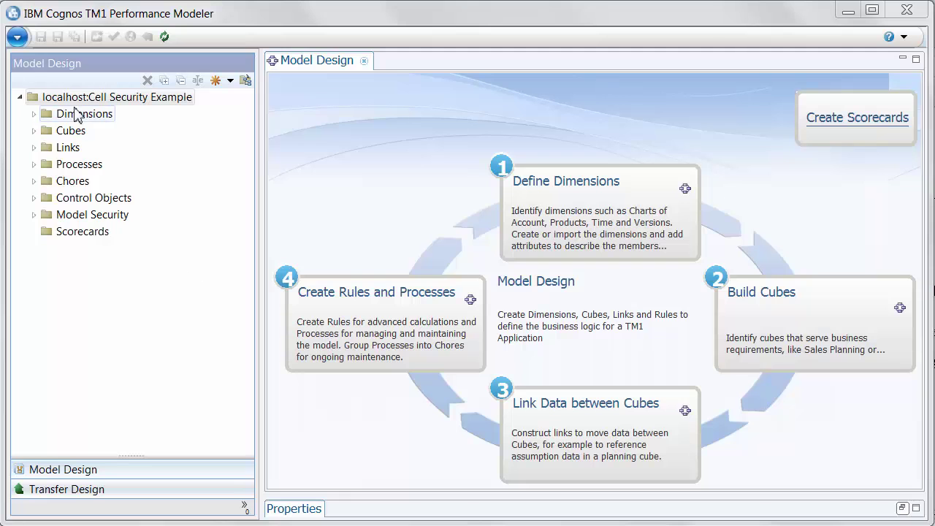
# Step: Rearrange an item in the model tree and work through the dialog that follows
pyautogui.click(73, 98)
pyautogui.moveTo(88, 98); pyautogui.dragTo(137, 103)
pyautogui.click(902, 508)
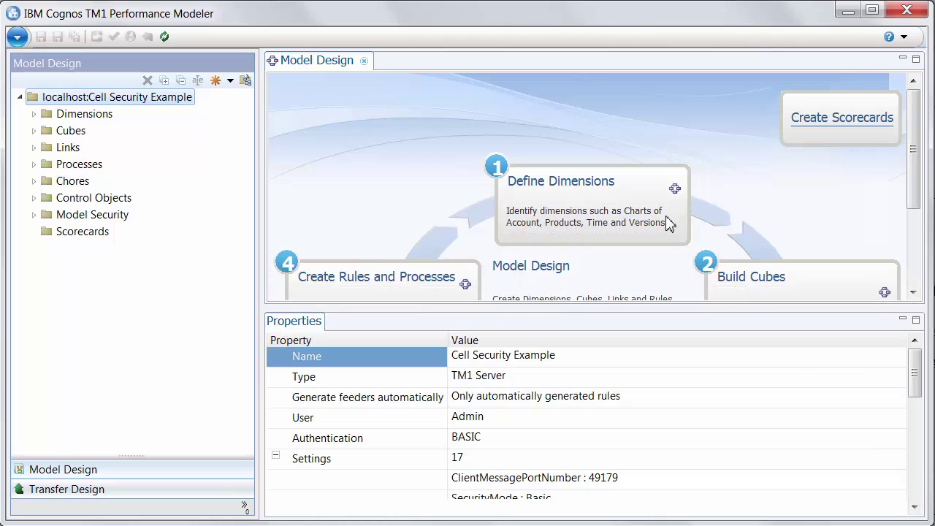
pyautogui.click(325, 398)
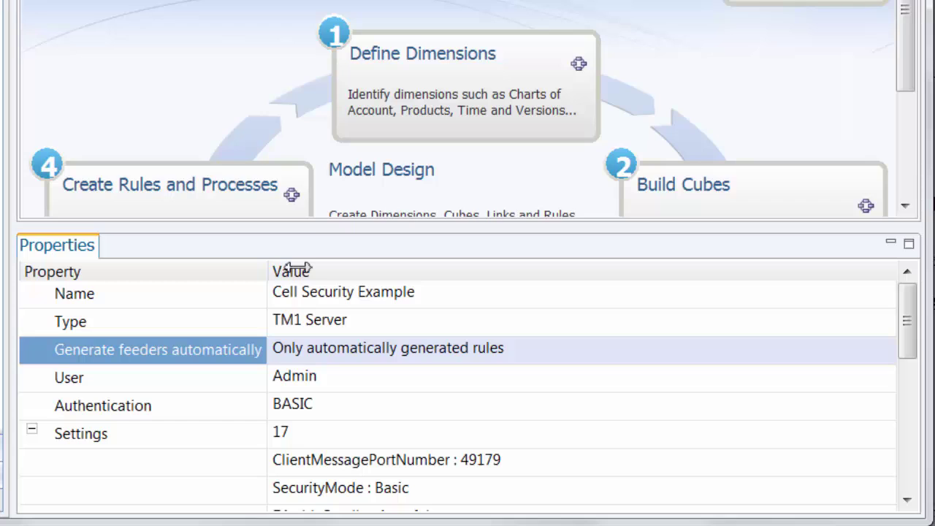
pyautogui.click(618, 359)
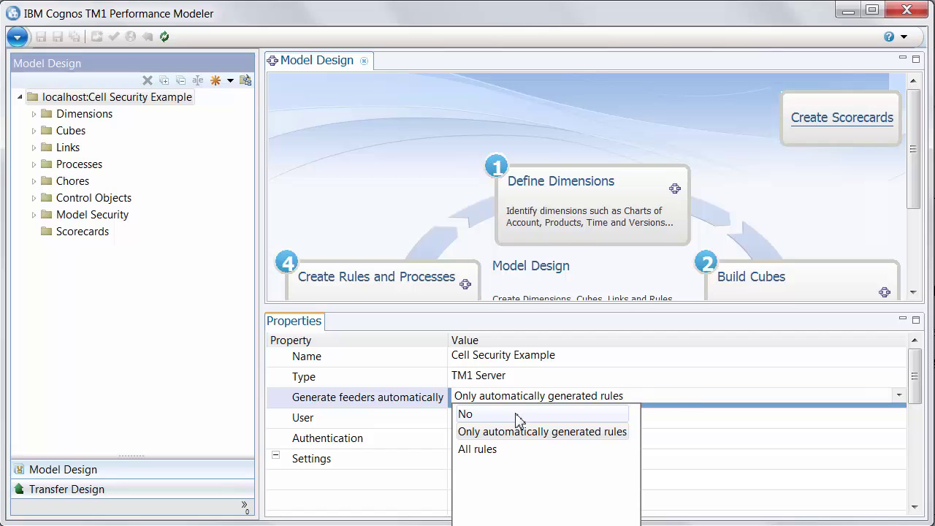
pyautogui.click(679, 398)
# Step: Expand the Model Design tree and adjust the panel layout of the open view
pyautogui.click(34, 131)
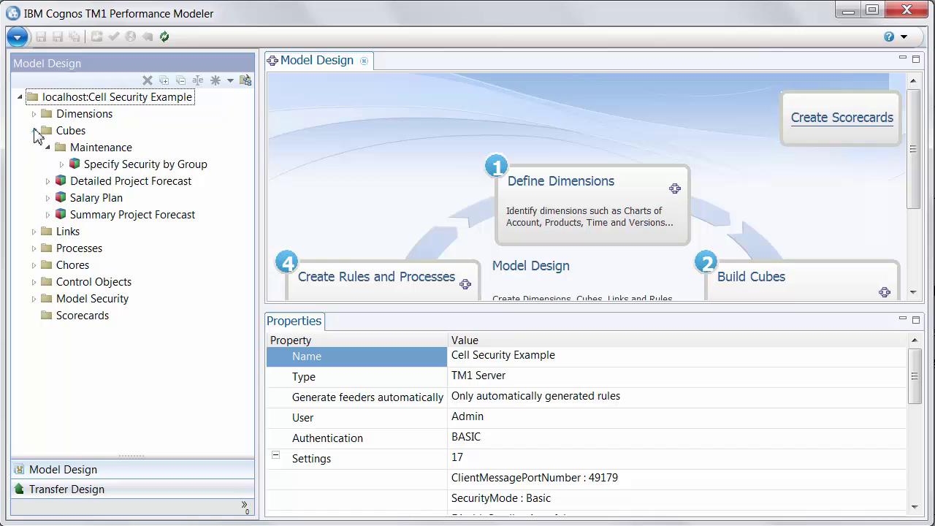
pyautogui.click(47, 147)
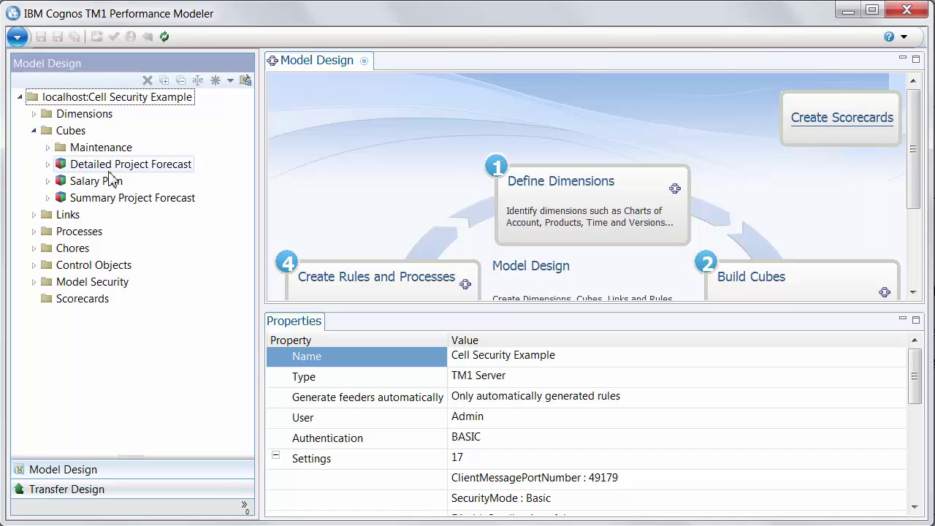
pyautogui.click(108, 199)
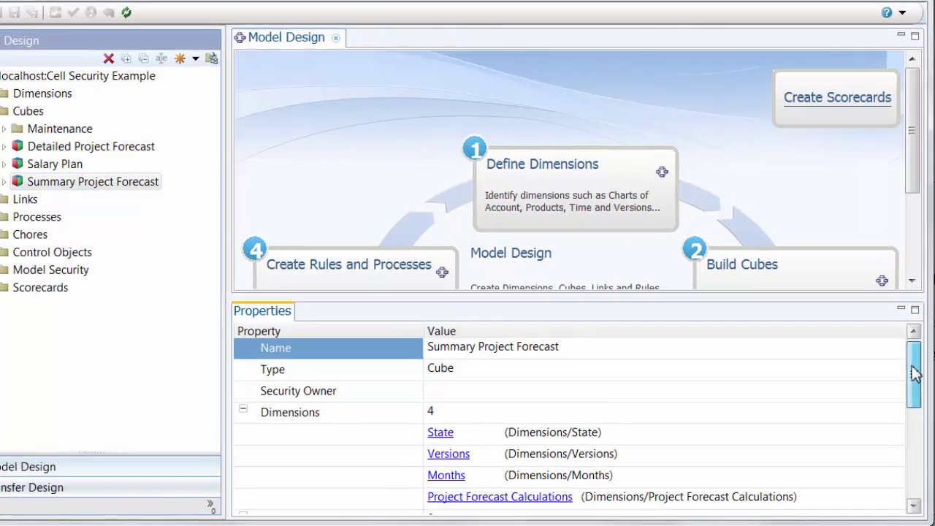
pyautogui.moveTo(916, 372); pyautogui.dragTo(912, 478)
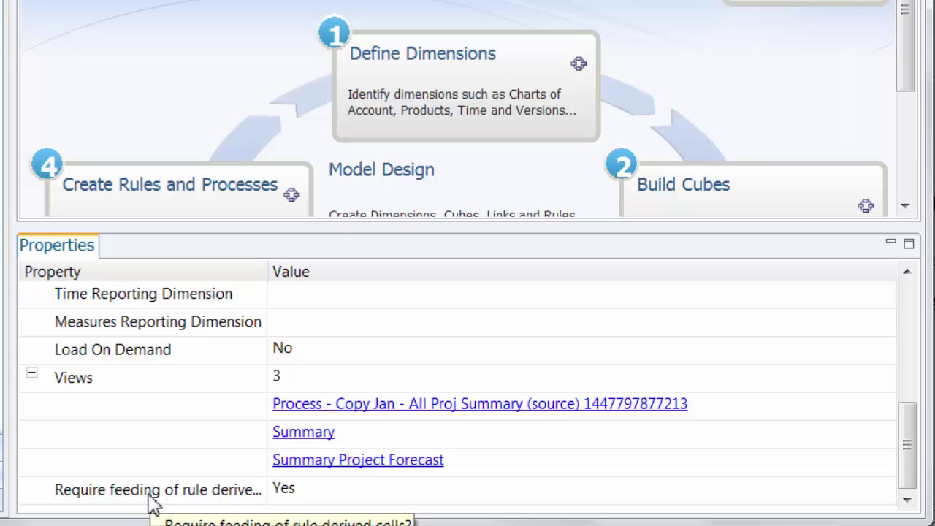
pyautogui.moveTo(268, 272); pyautogui.dragTo(351, 271)
pyautogui.moveTo(912, 422); pyautogui.dragTo(912, 429)
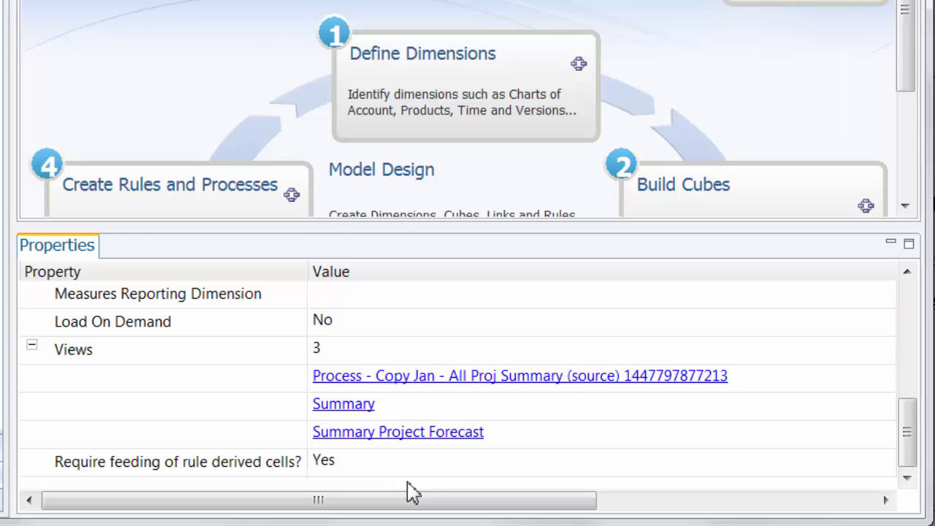
pyautogui.click(392, 472)
pyautogui.click(333, 485)
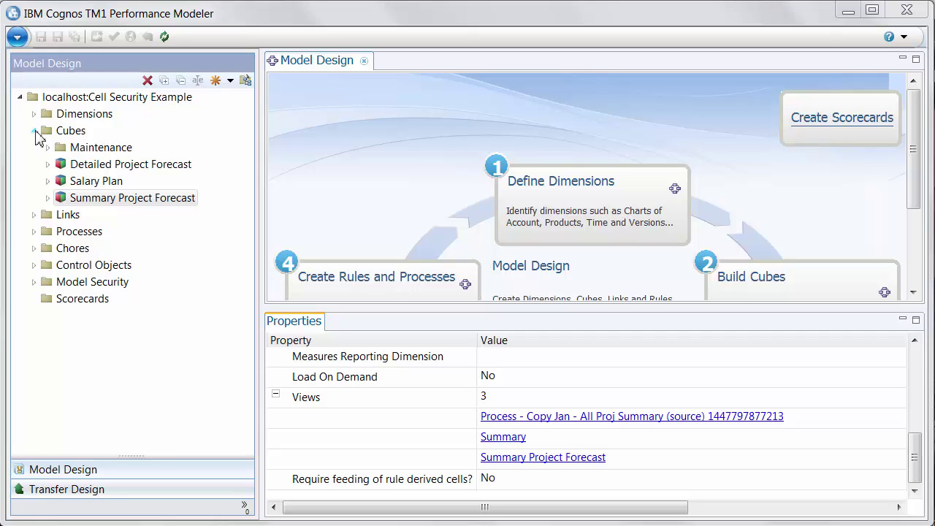
# Step: Pick an action from the context menu of an item lower in the model tree
pyautogui.click(33, 266)
pyautogui.click(49, 298)
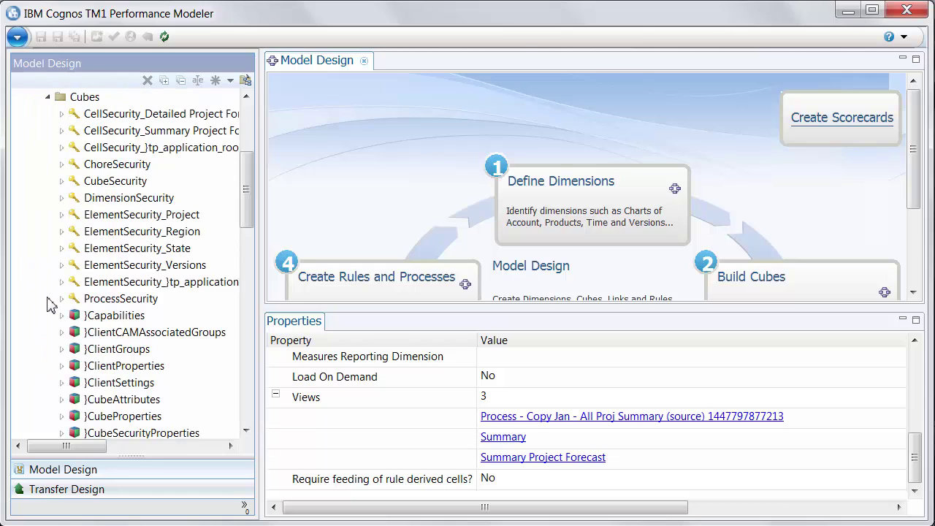
pyautogui.scroll(-2, 38, 283)
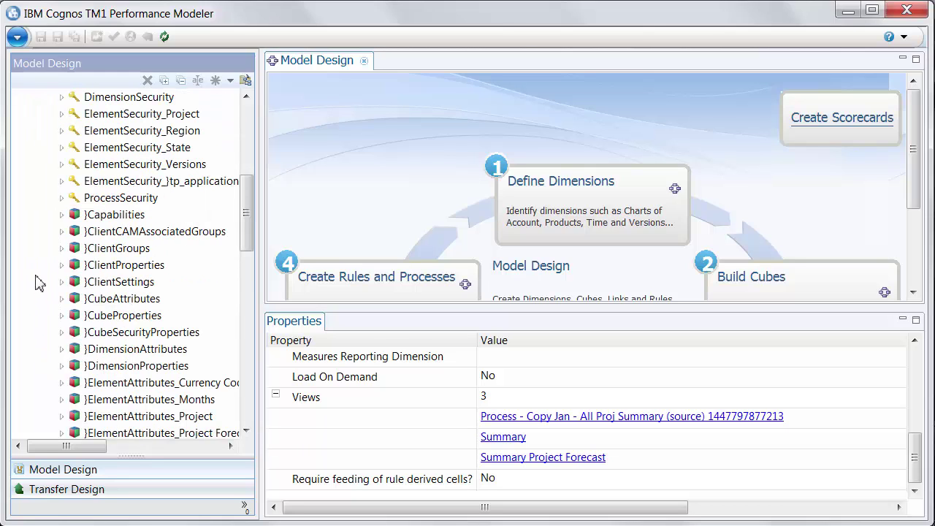
pyautogui.click(62, 298)
pyautogui.rightClick(114, 302)
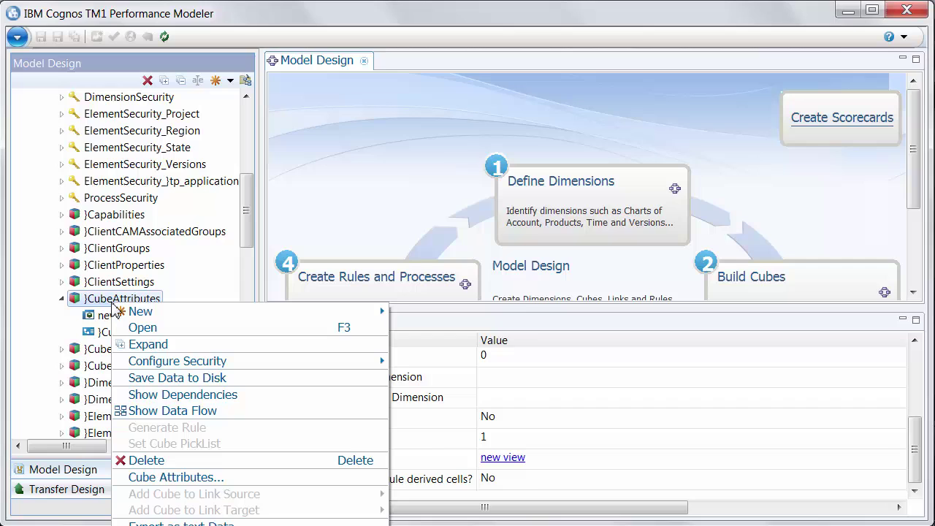
pyautogui.moveTo(177, 312)
pyautogui.click(418, 393)
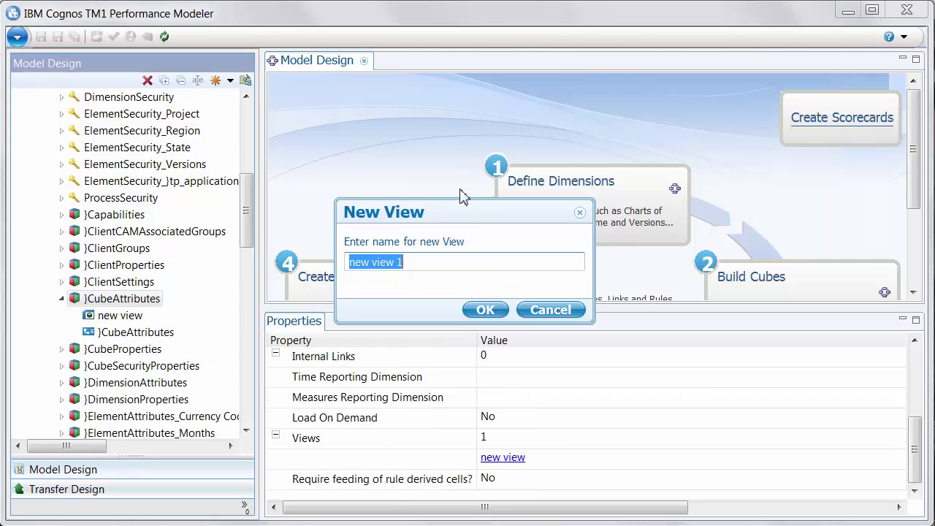
pyautogui.click(485, 307)
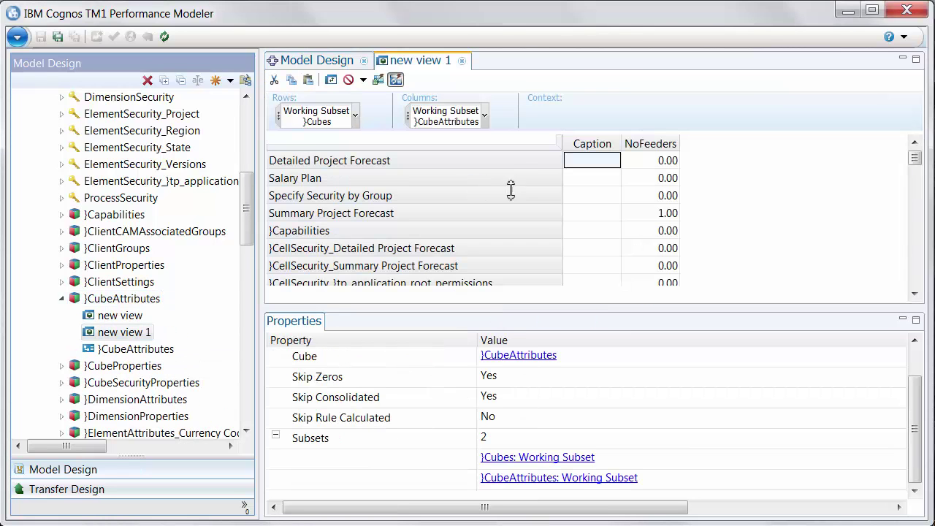
# Step: Enter the values 1 and 0 in the editor
pyautogui.click(666, 163)
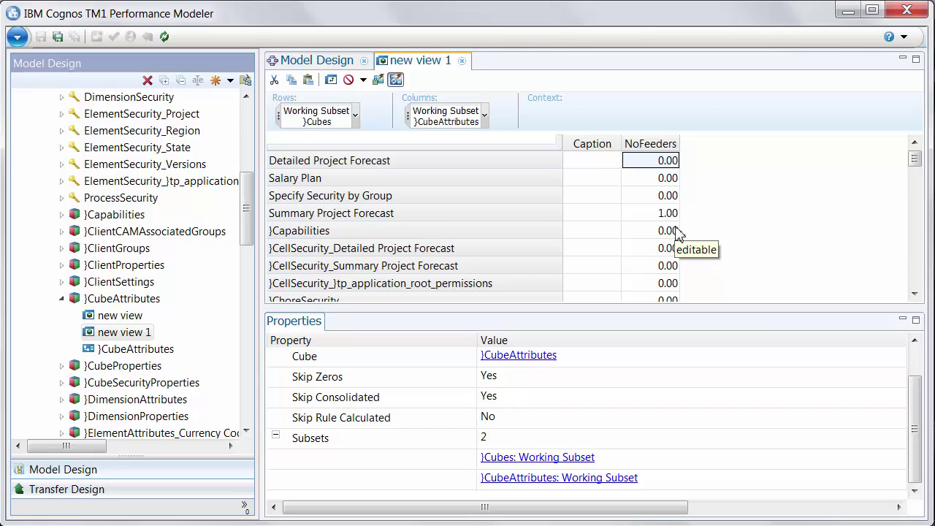
pyautogui.click(903, 319)
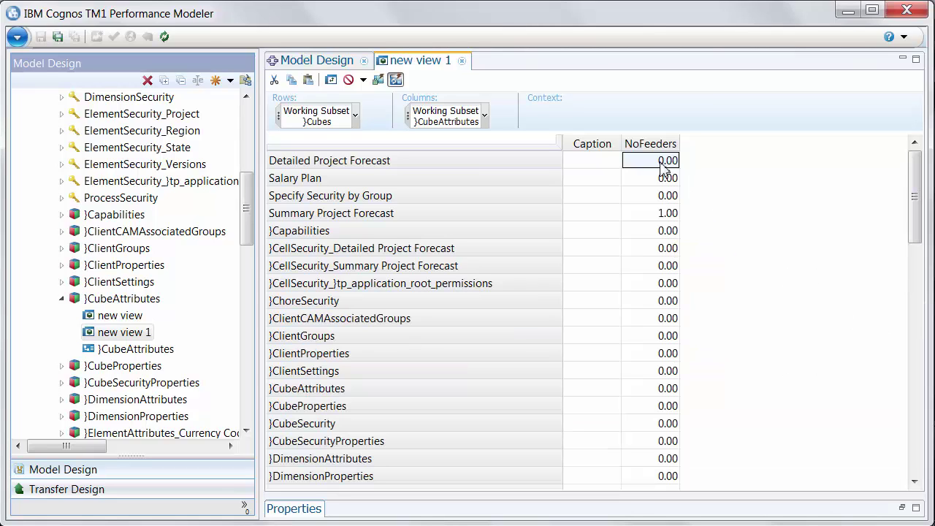
pyautogui.write('1')
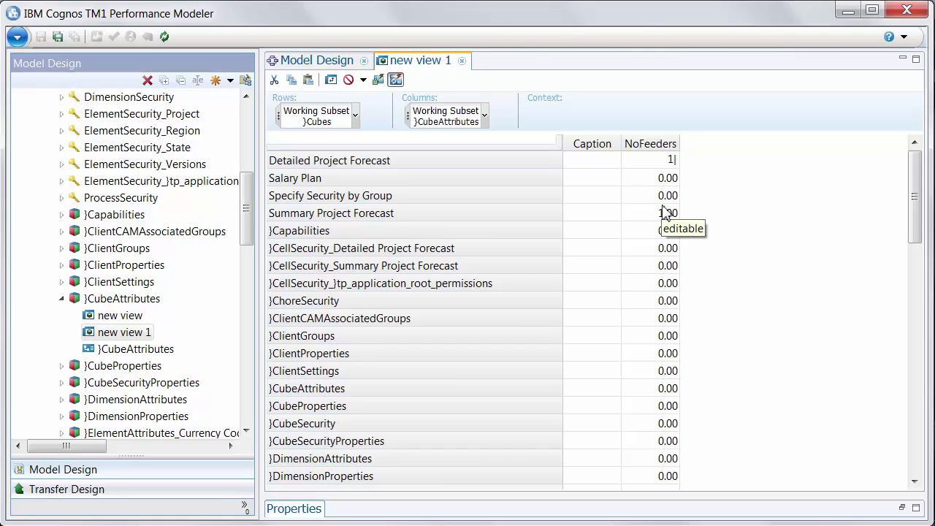
pyautogui.press('Return')
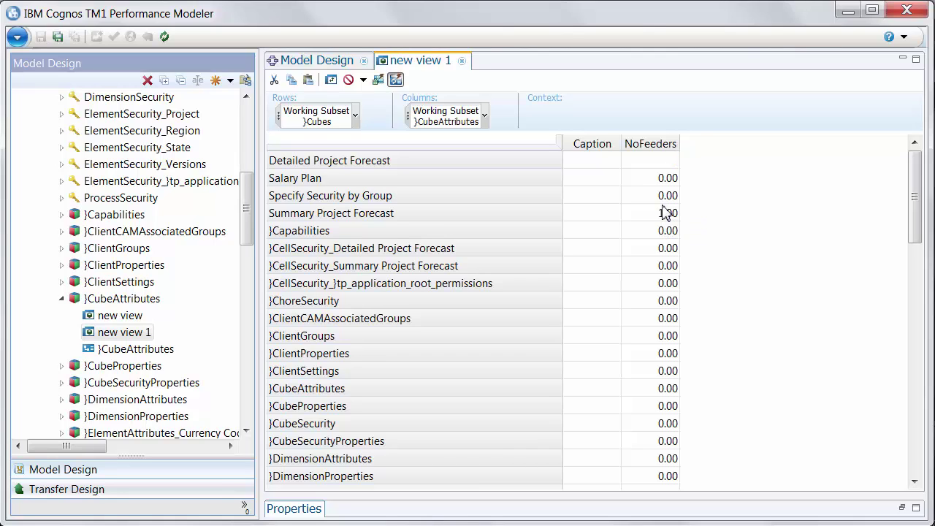
pyautogui.write('0')
pyautogui.press('Return')
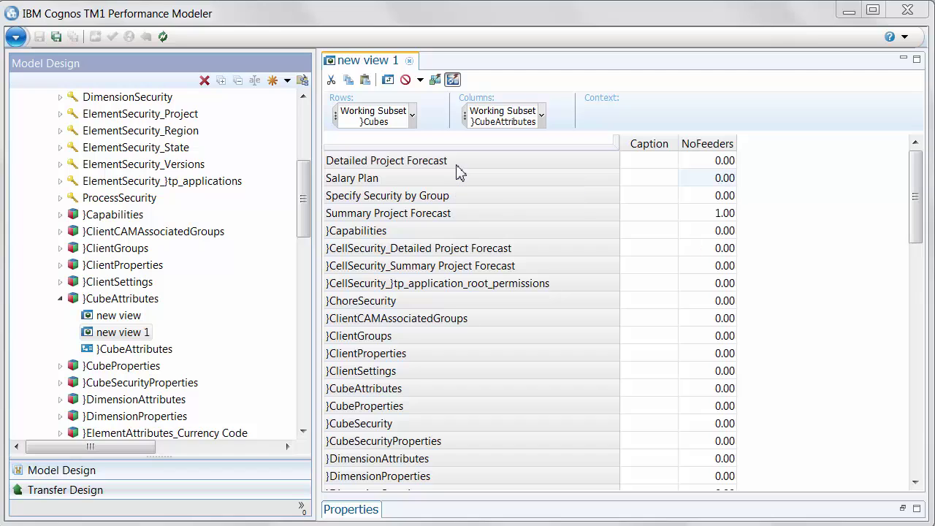
# Step: Reopen a cube from the Model Design tree and select cells in its view
pyautogui.click(409, 60)
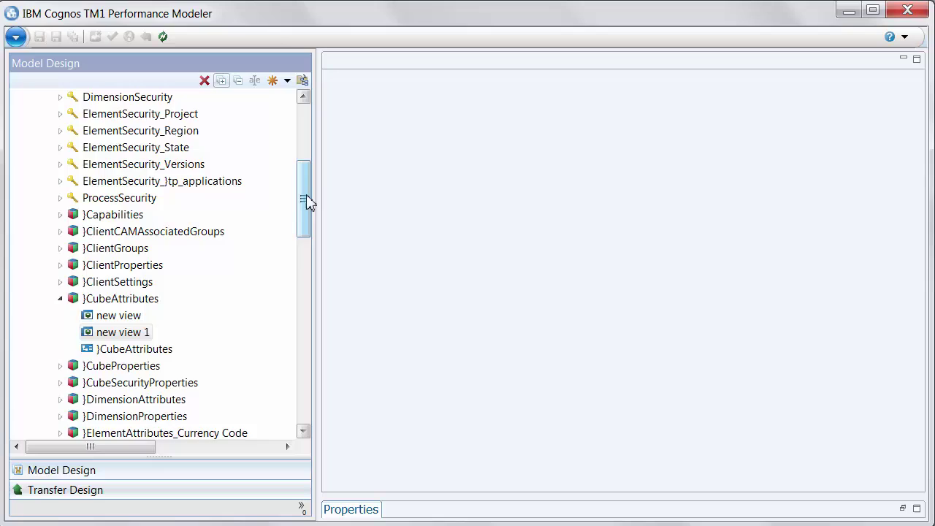
pyautogui.moveTo(309, 200); pyautogui.dragTo(314, 136)
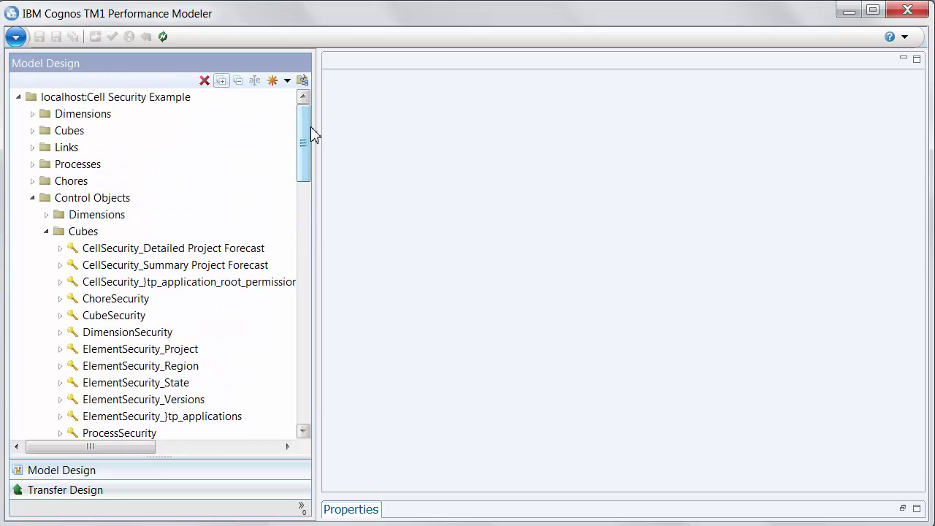
pyautogui.click(32, 130)
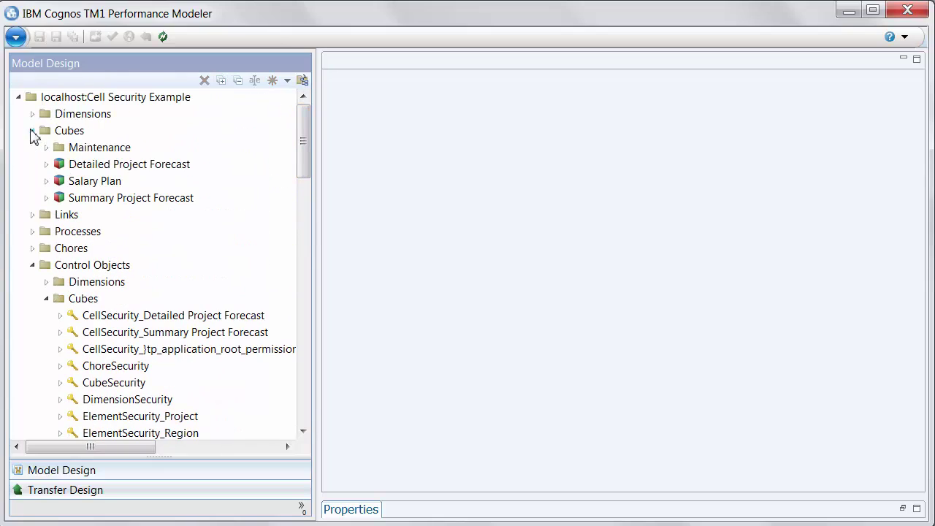
pyautogui.doubleClick(146, 164)
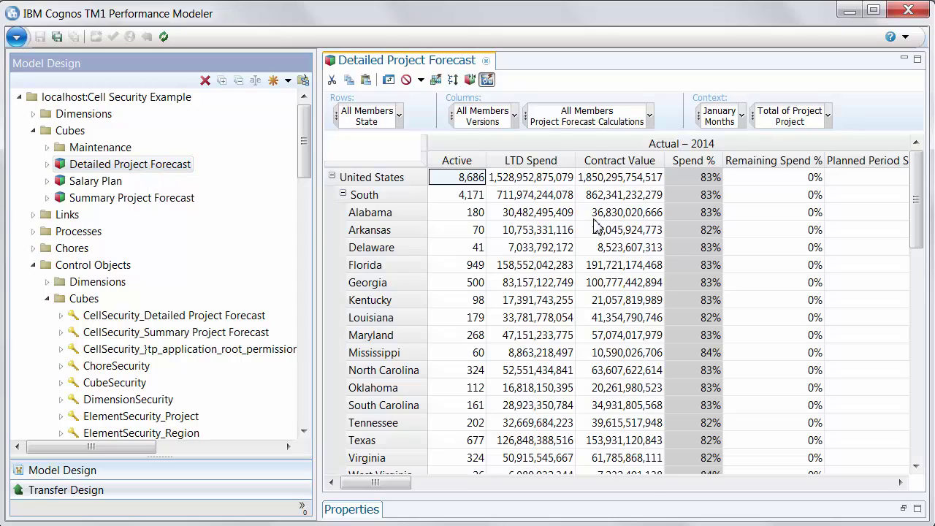
pyautogui.click(692, 195)
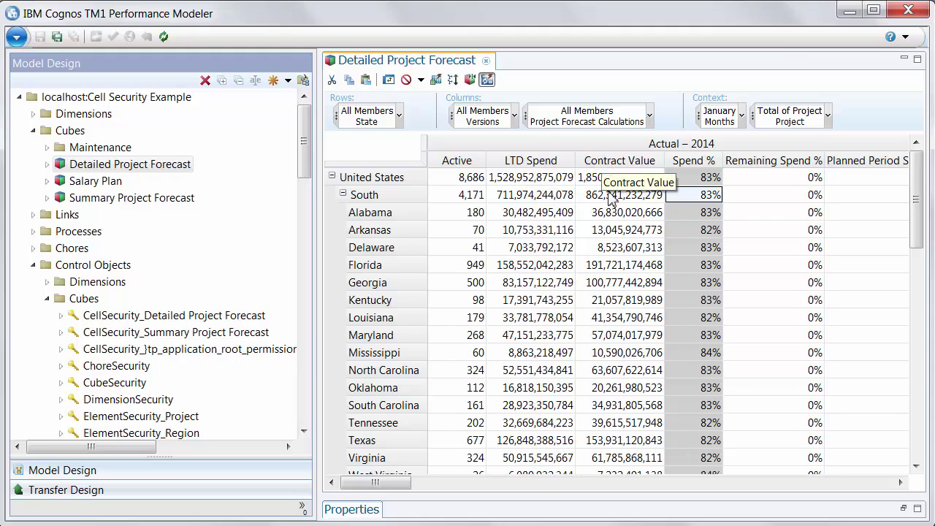
pyautogui.click(610, 164)
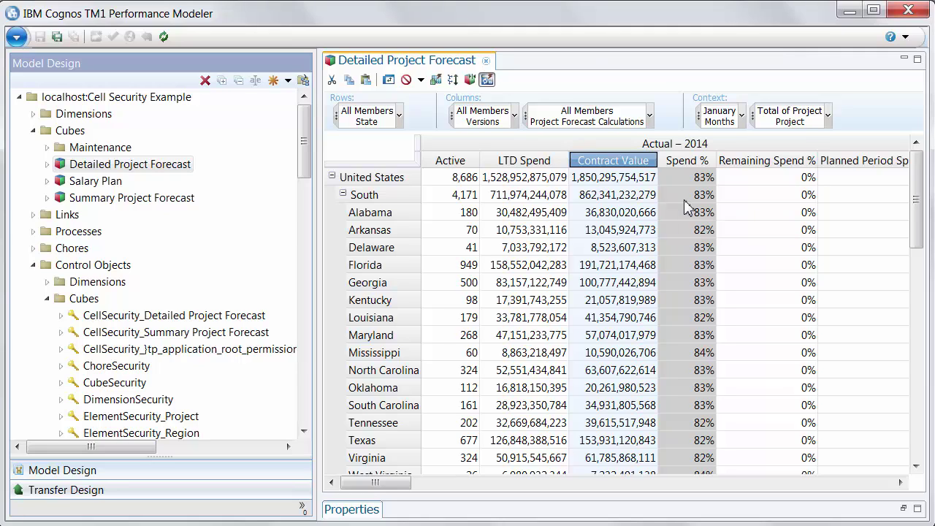
pyautogui.click(751, 163)
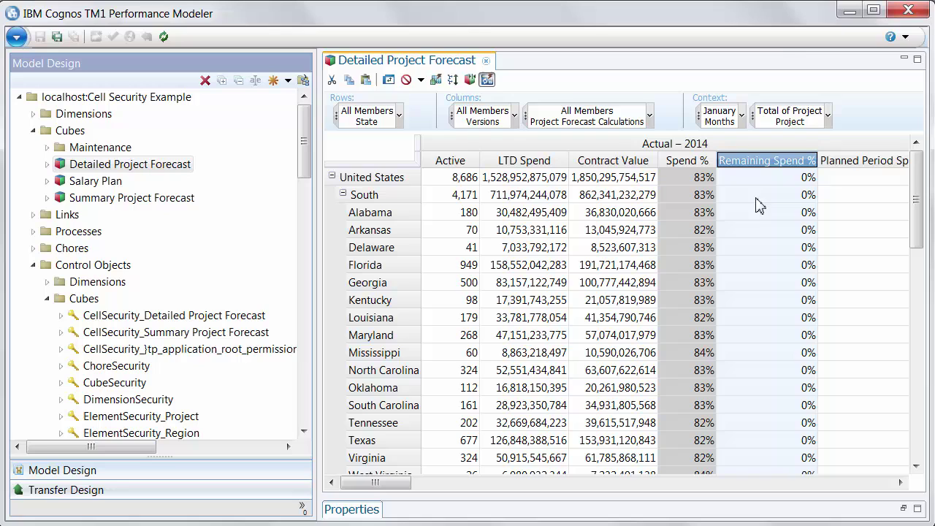
# Step: Create a new calculation named 'Remaining Spend %'
pyautogui.rightClick(752, 195)
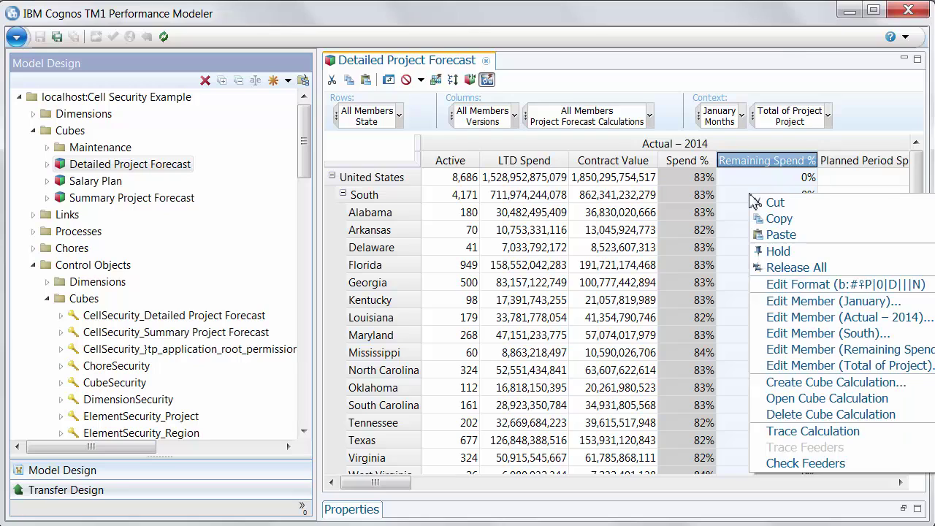
pyautogui.click(809, 385)
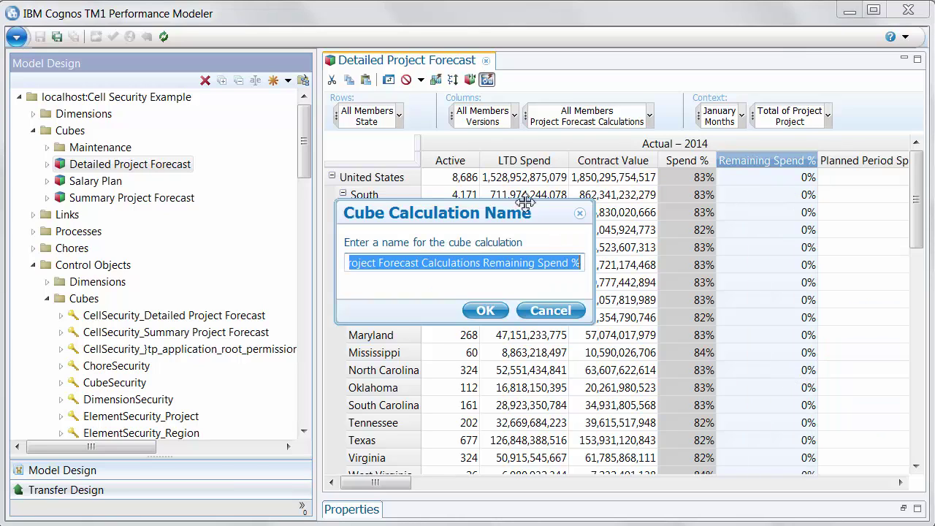
pyautogui.click(485, 263)
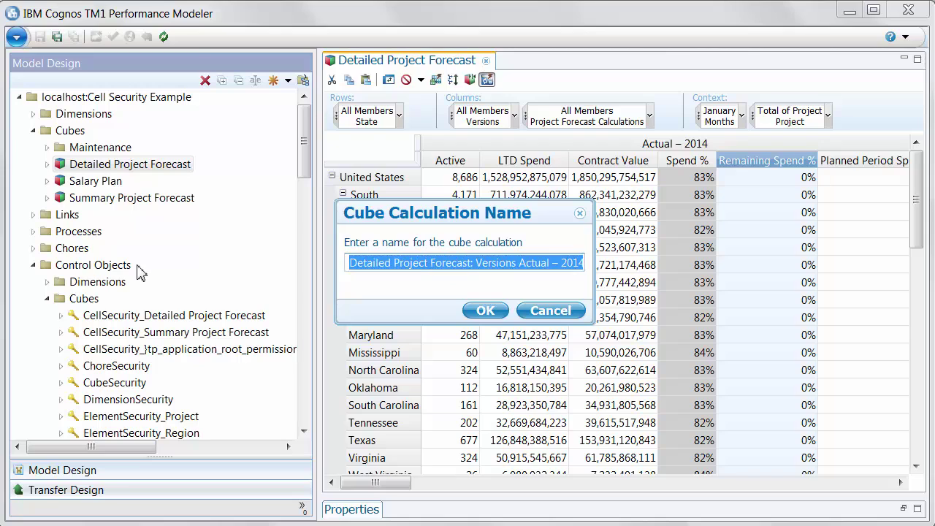
pyautogui.write('Remaining Spend %')
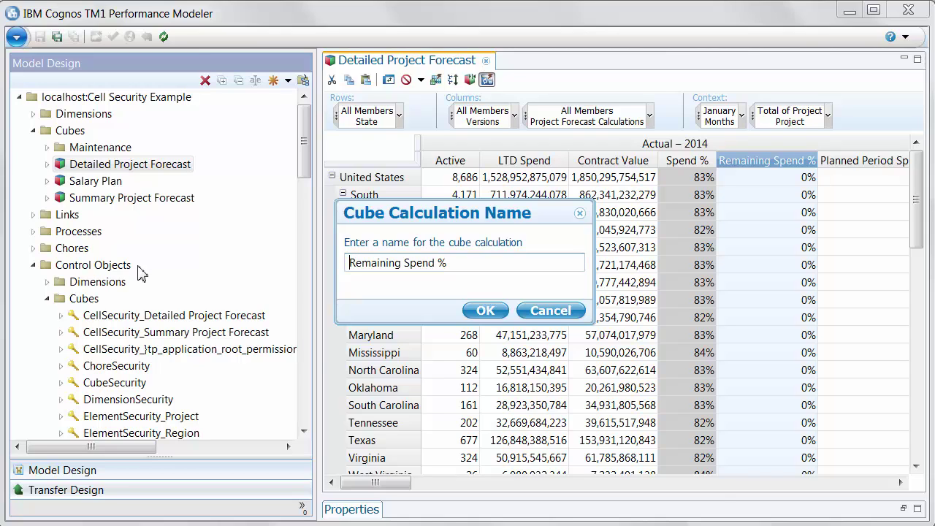
pyautogui.press('Return')
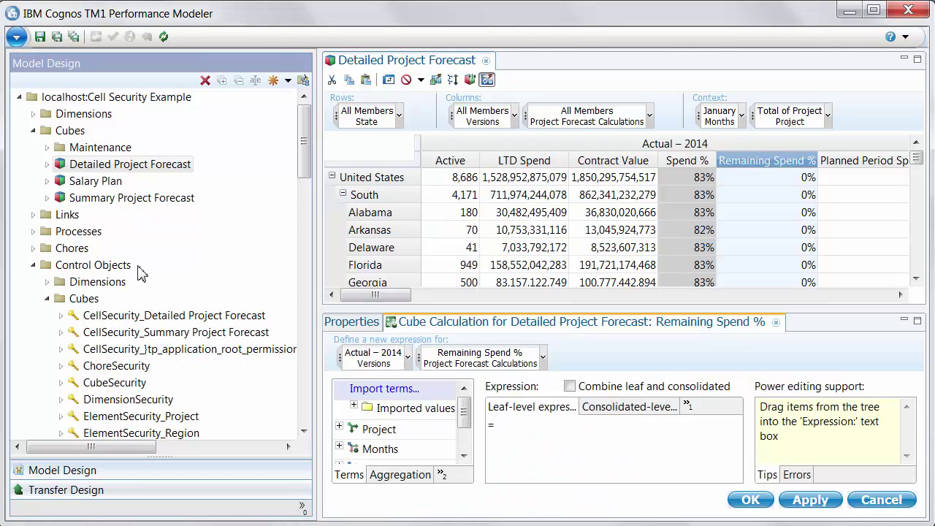
# Step: Remove the Actual – 2014 version restriction from the calculation's expression bar
pyautogui.click(569, 386)
pyautogui.click(566, 426)
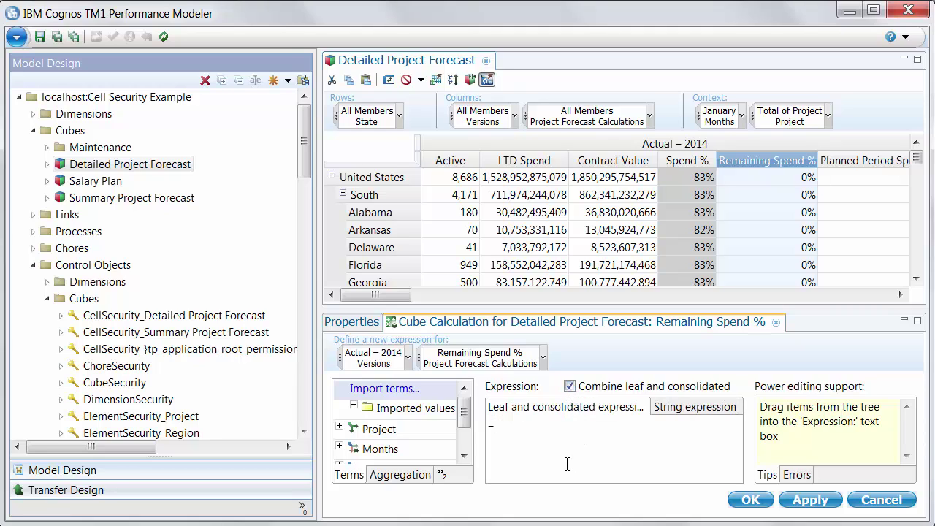
pyautogui.click(408, 358)
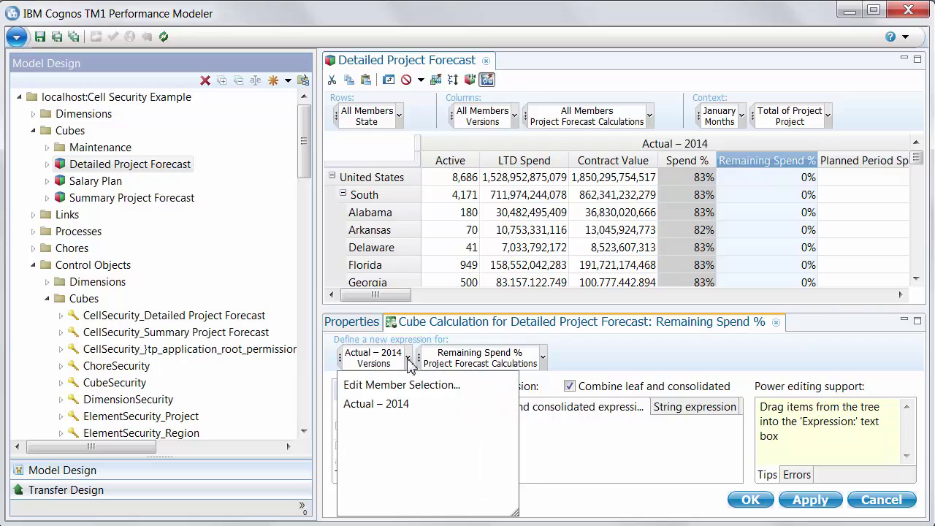
pyautogui.moveTo(388, 356); pyautogui.dragTo(433, 373)
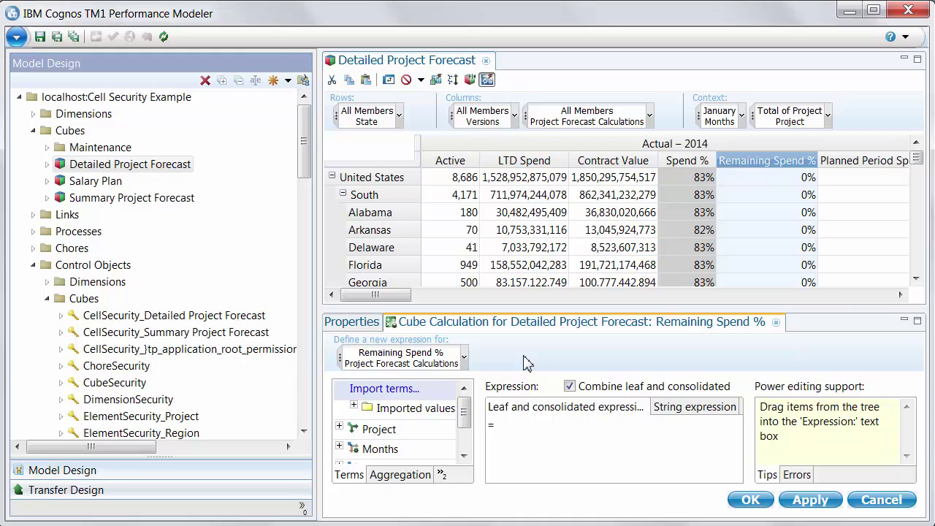
# Step: Set Remaining Spend % to =1-[Spend %], apply it, and dismiss the feeders warning
pyautogui.click(917, 319)
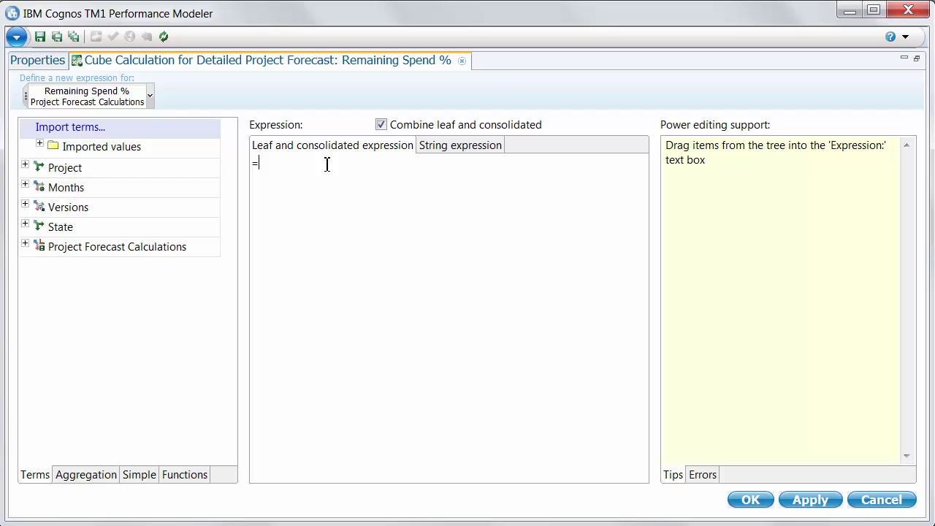
pyautogui.write('1-')
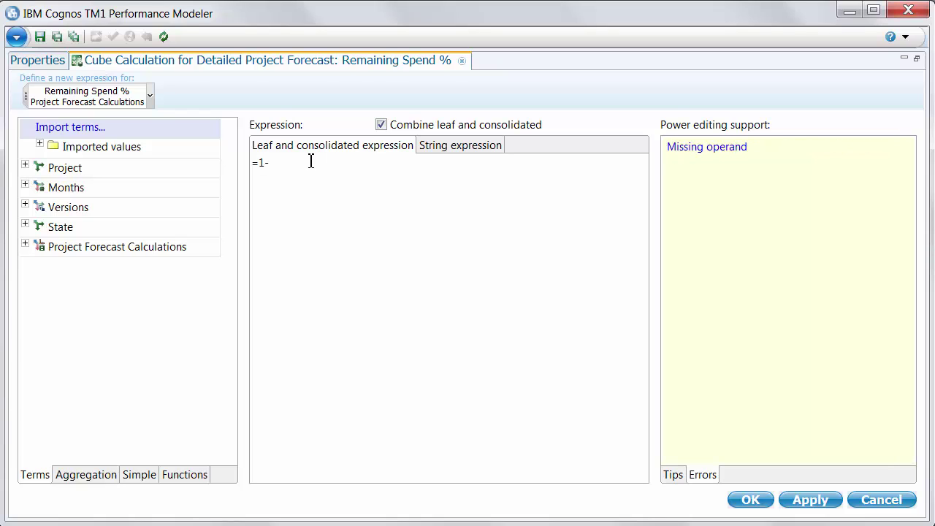
pyautogui.click(26, 247)
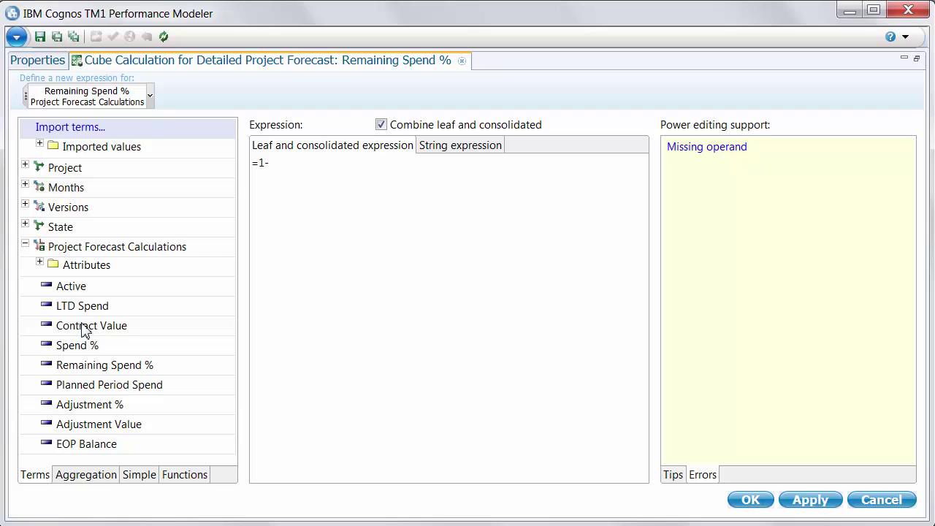
pyautogui.moveTo(77, 345); pyautogui.dragTo(439, 216)
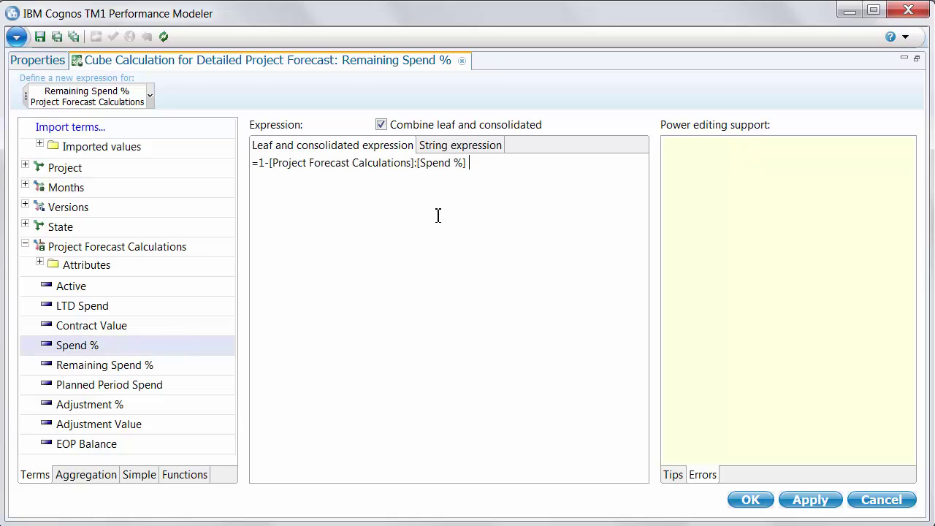
pyautogui.click(822, 501)
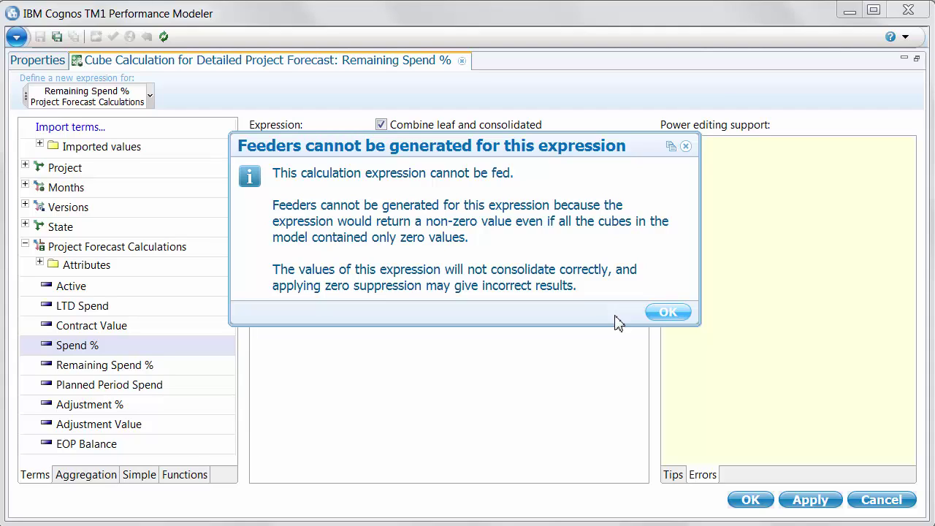
pyautogui.click(666, 312)
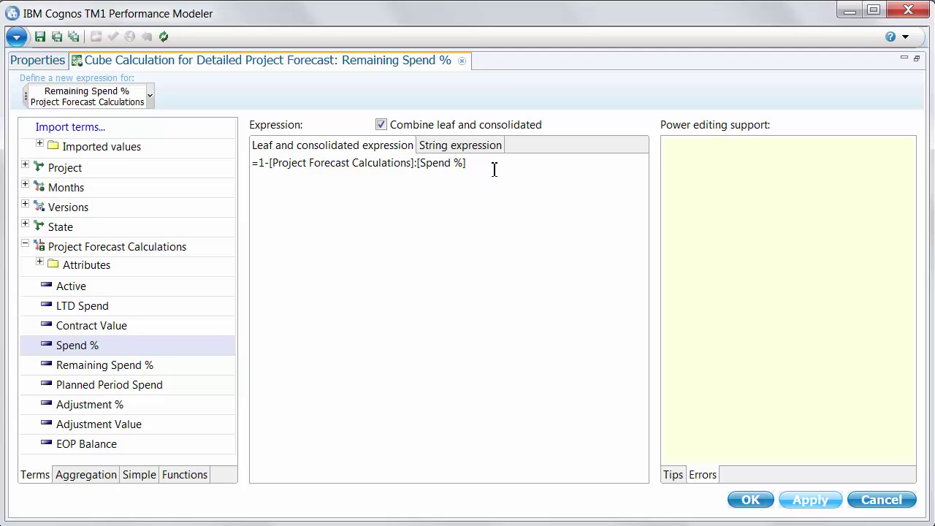
# Step: Rewrite the expression as =(1-[Spend %])*([Contract Value]/[Contract Value]) and apply it
pyautogui.click(92, 325)
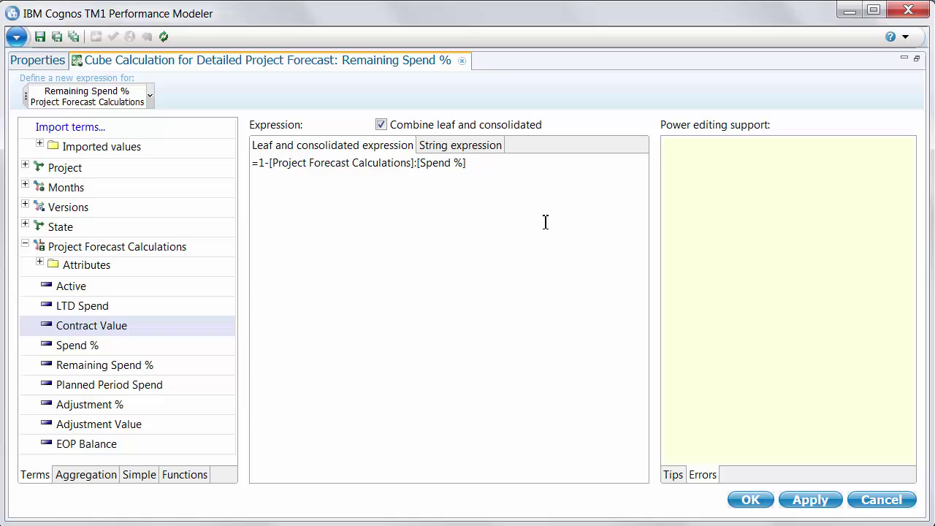
pyautogui.write(')')
pyautogui.click(257, 163)
pyautogui.write('(')
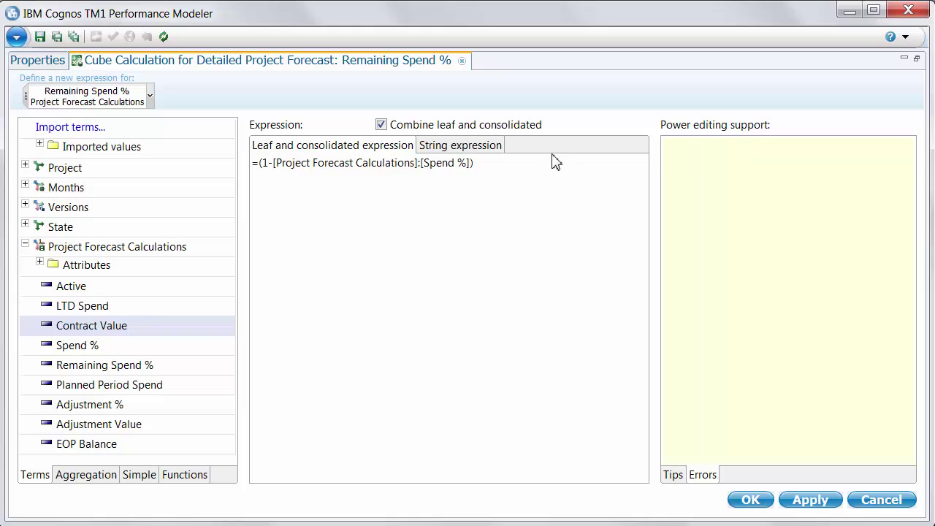
pyautogui.click(538, 162)
pyautogui.write('* (')
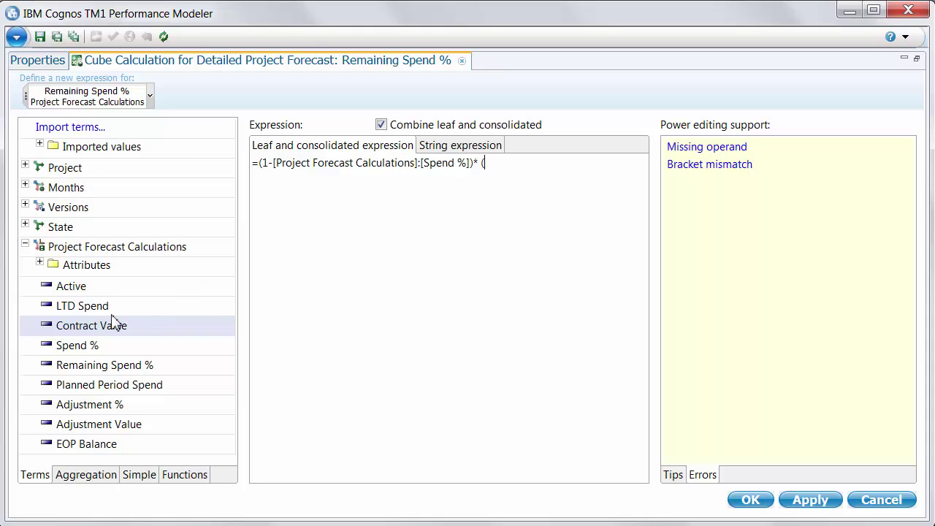
pyautogui.moveTo(427, 249); pyautogui.dragTo(553, 177)
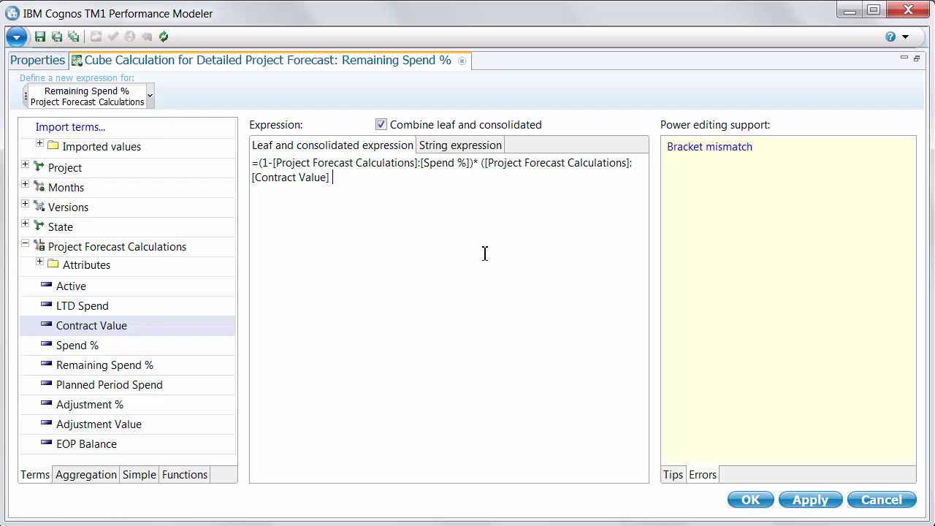
pyautogui.write('/')
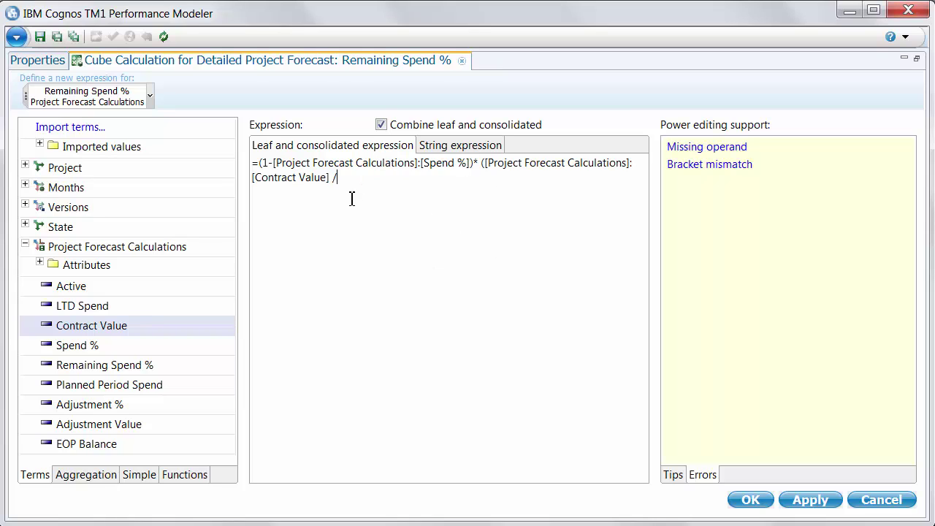
pyautogui.moveTo(87, 332); pyautogui.dragTo(444, 236)
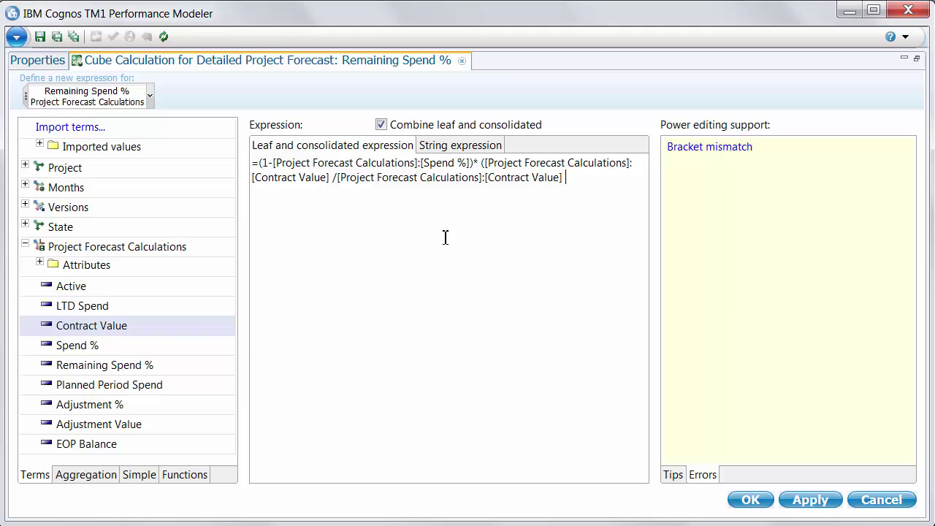
pyautogui.write(')')
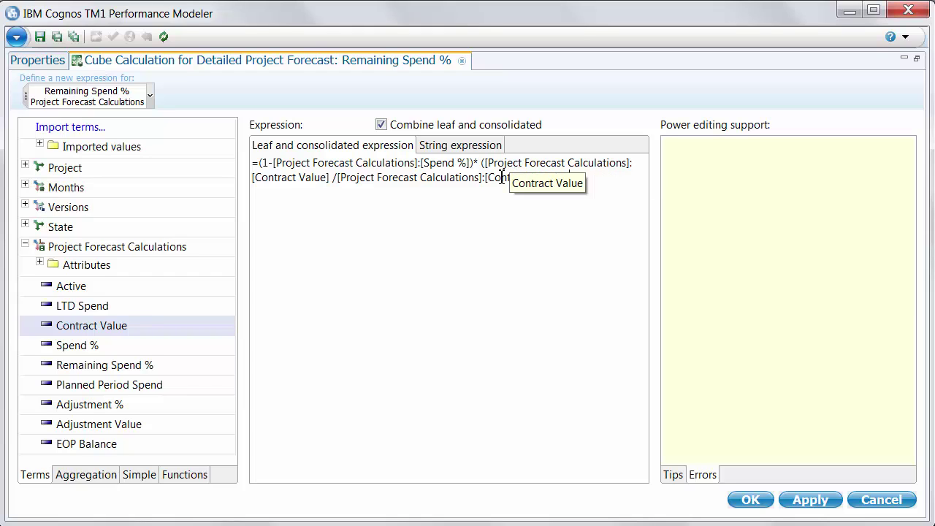
pyautogui.click(810, 500)
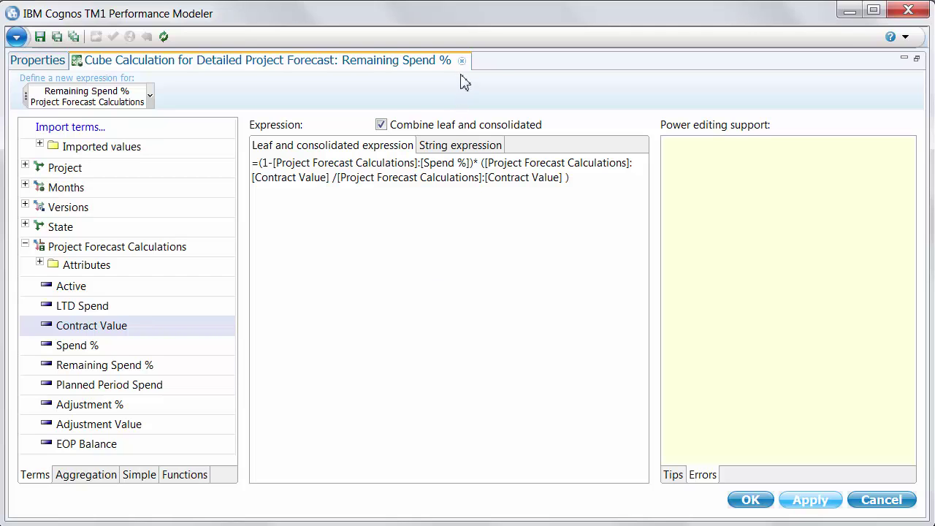
# Step: Restore the normal layout, check South's Remaining Spend %, and open Detailed Project Forecast rules
pyautogui.click(906, 62)
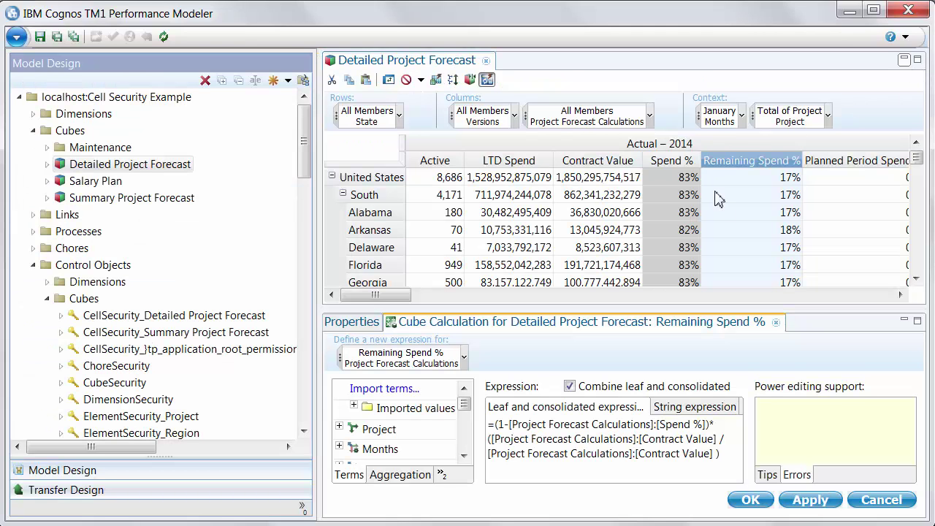
pyautogui.click(776, 199)
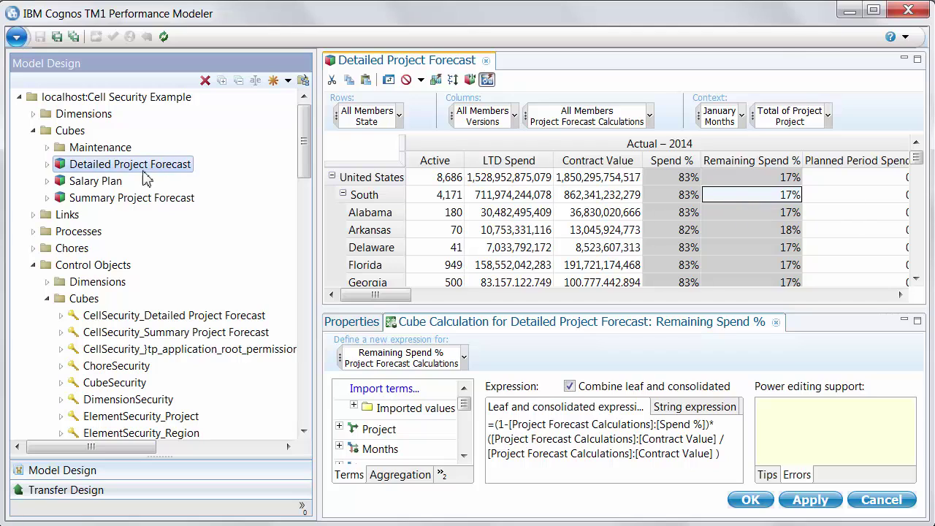
pyautogui.click(47, 165)
pyautogui.doubleClick(98, 198)
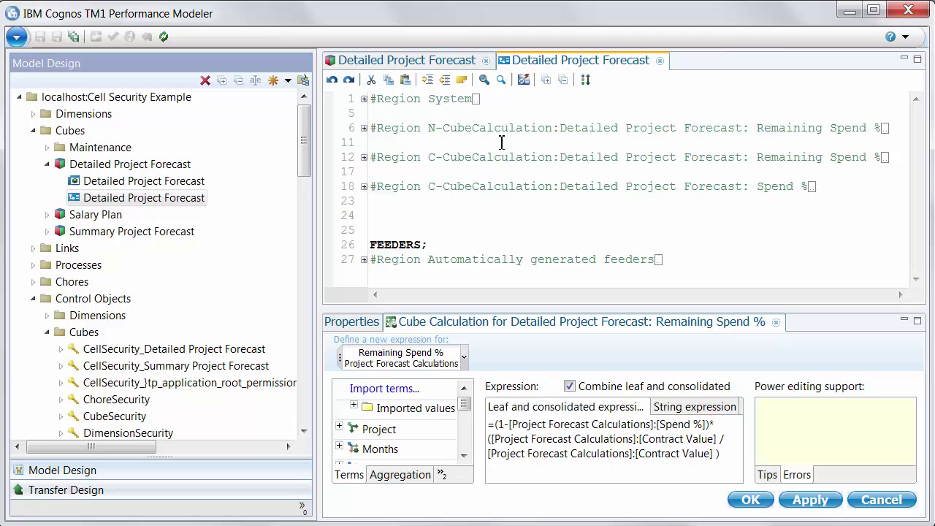
# Step: Expand the Remaining Spend % region and scroll down to its generated feeder lines
pyautogui.click(365, 129)
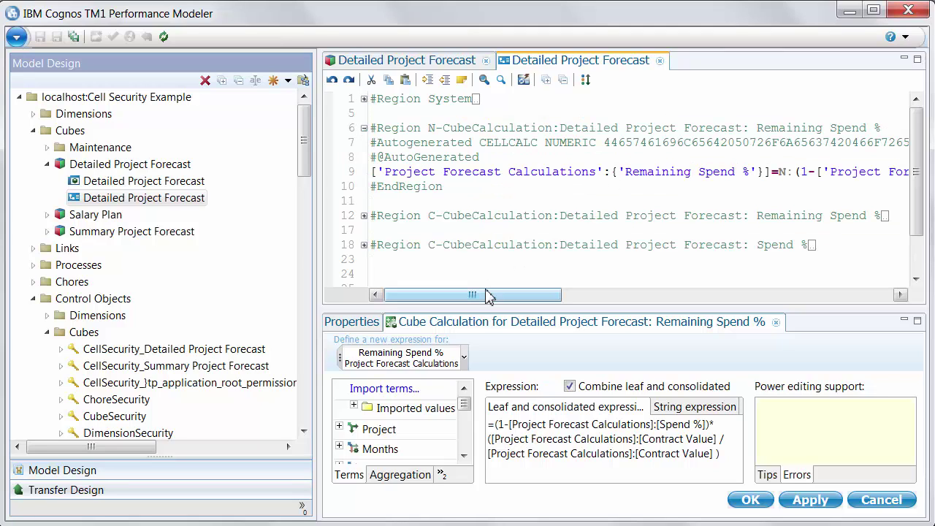
pyautogui.moveTo(475, 296); pyautogui.dragTo(815, 299)
pyautogui.moveTo(731, 295); pyautogui.dragTo(328, 295)
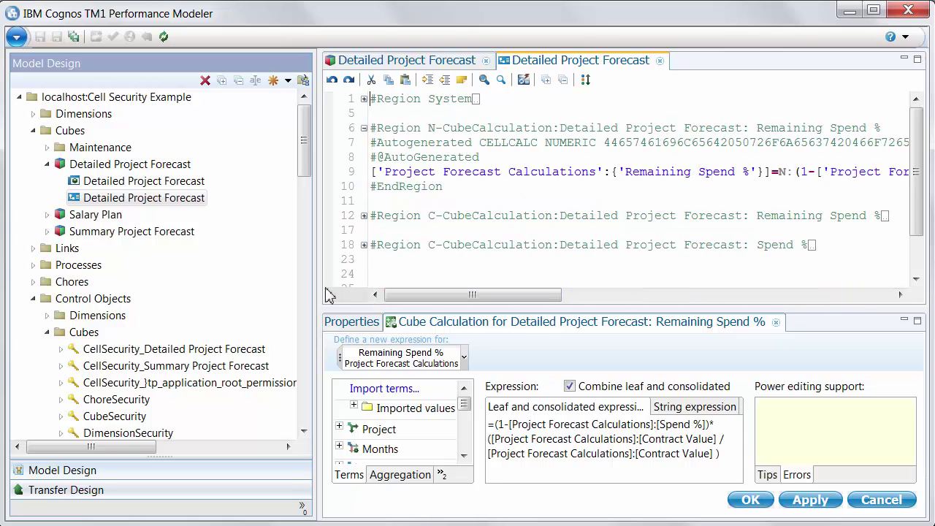
pyautogui.scroll(-1, 424, 236)
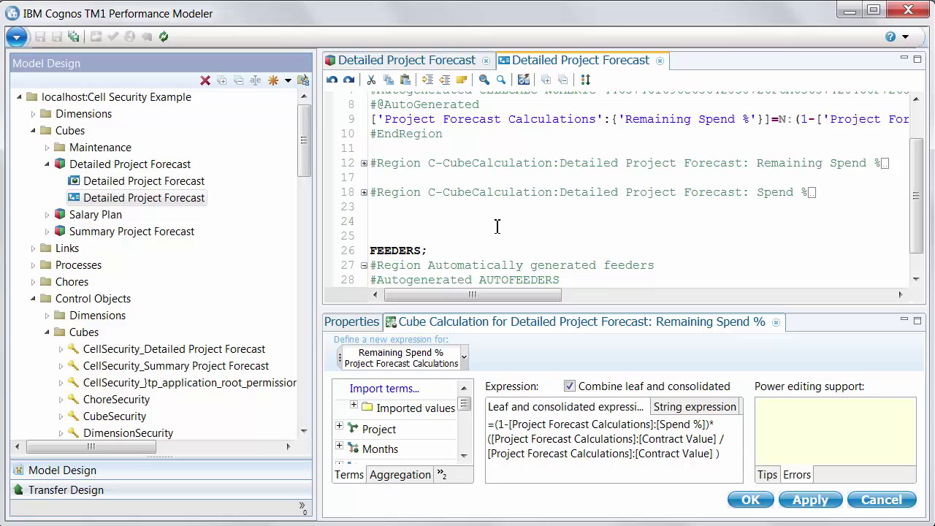
pyautogui.scroll(-1, 497, 226)
pyautogui.moveTo(476, 299); pyautogui.dragTo(431, 311)
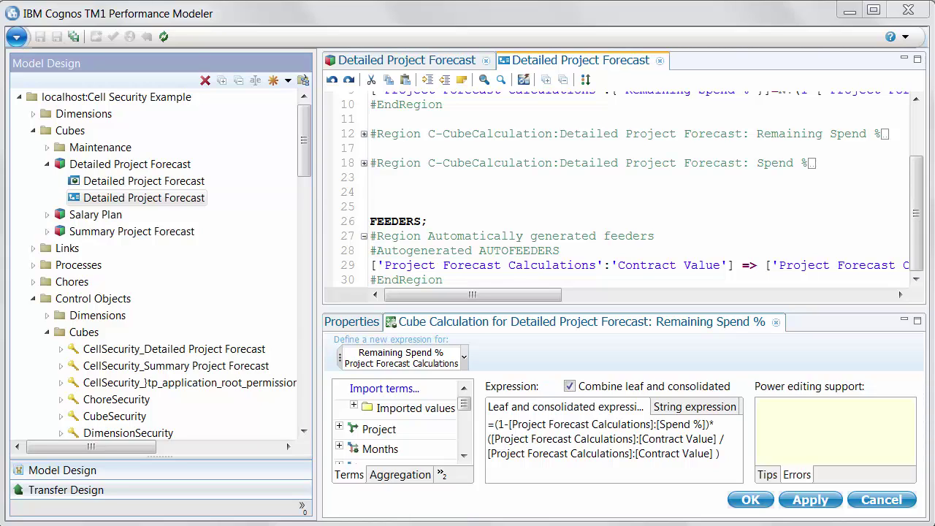
pyautogui.moveTo(924, 226); pyautogui.dragTo(926, 166)
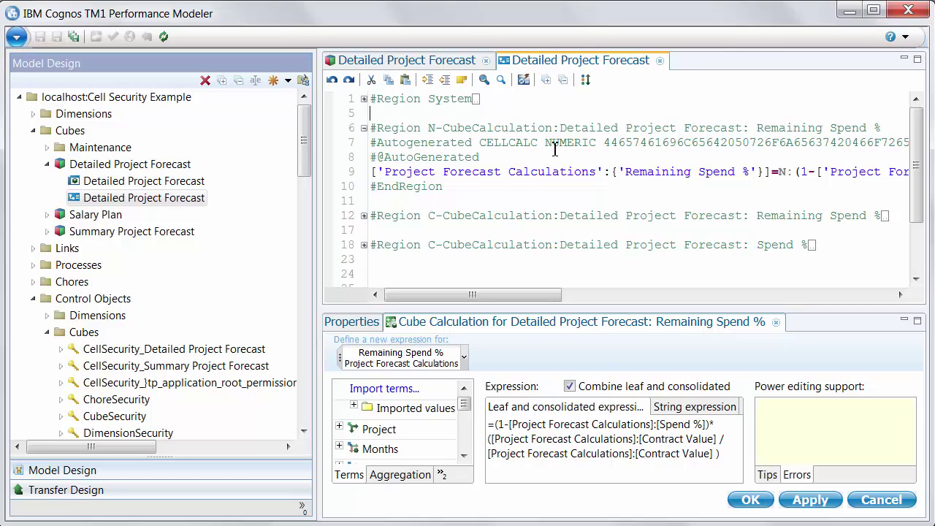
pyautogui.write('@')
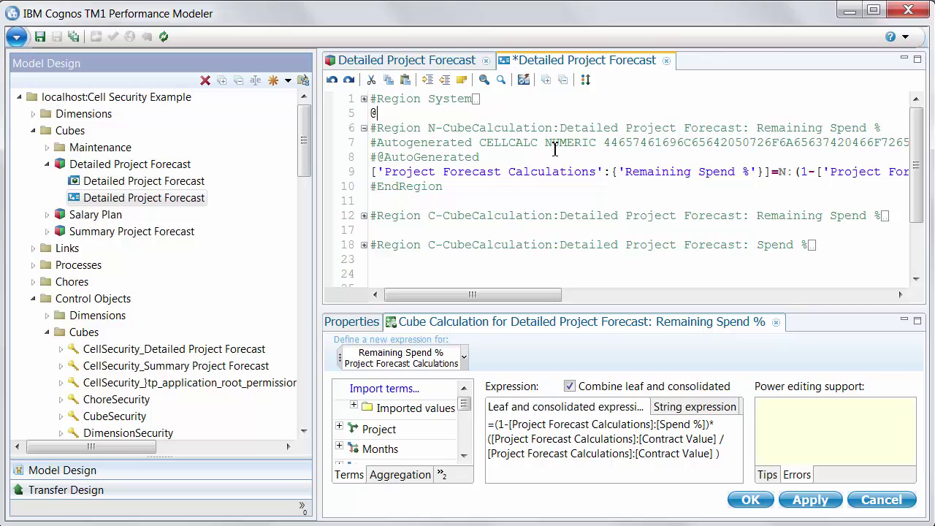
pyautogui.press('BackSpace')
pyautogui.write('#@NoAutoFe')
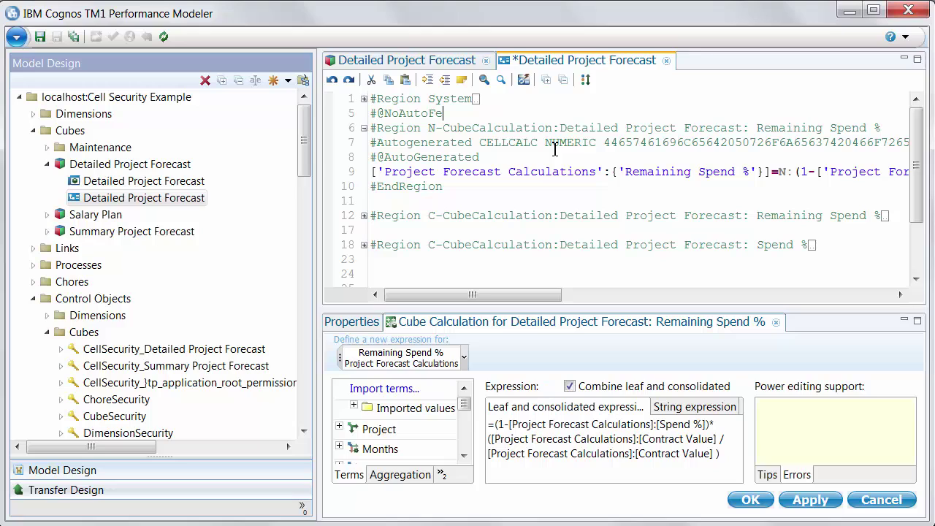
pyautogui.write('eders')
pyautogui.press('Return')
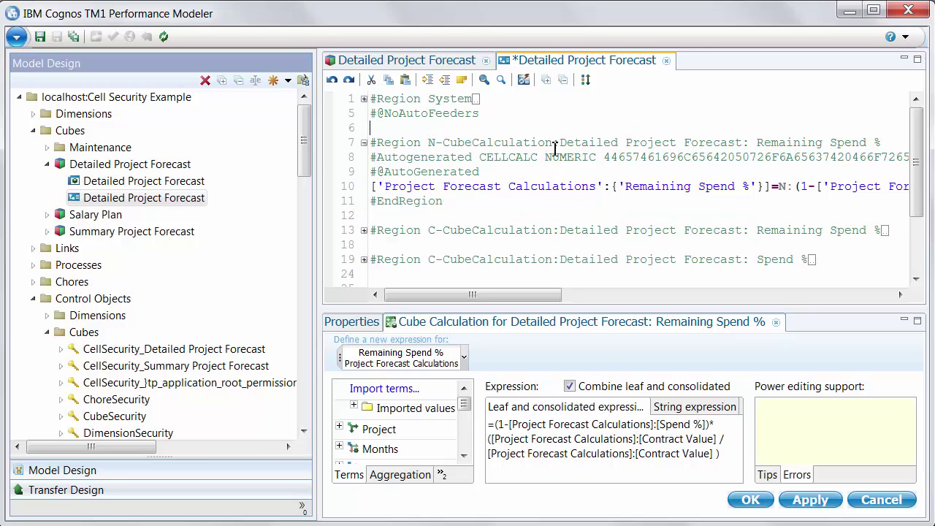
pyautogui.press('BackSpace')
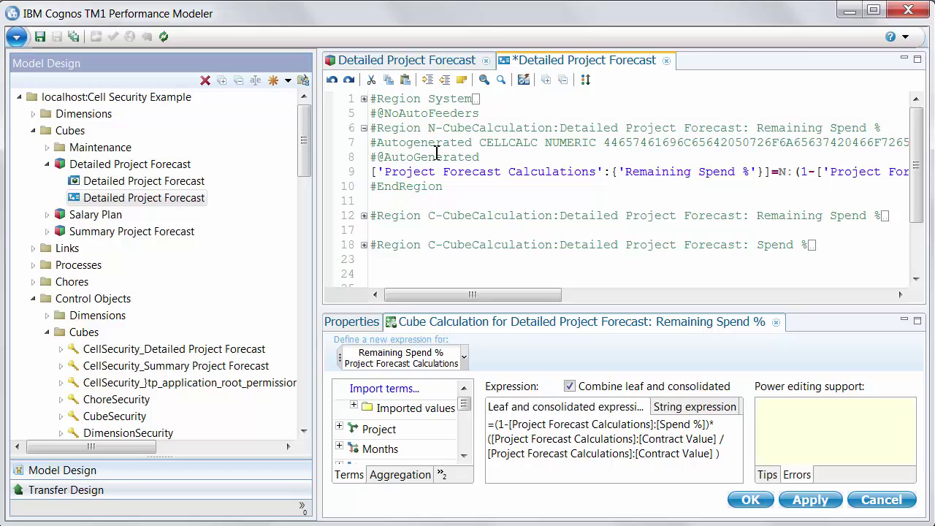
pyautogui.moveTo(481, 113); pyautogui.dragTo(370, 111)
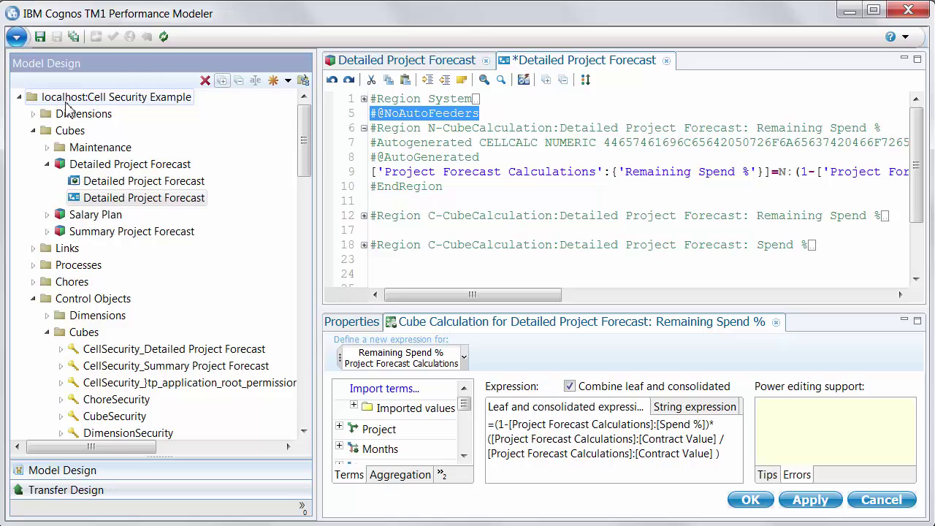
# Step: Open Generate Report from the server node with Rule/Feeder Analysis ticked
pyautogui.rightClick(64, 99)
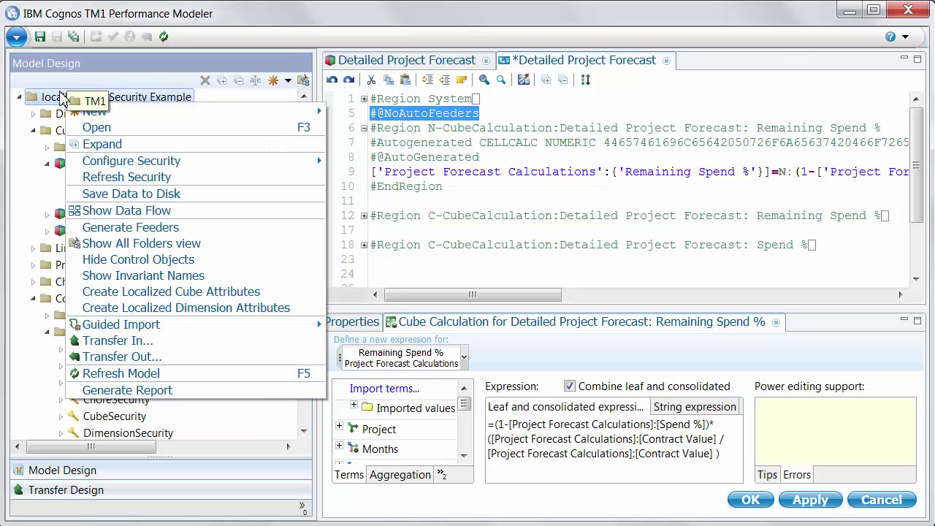
pyautogui.click(142, 390)
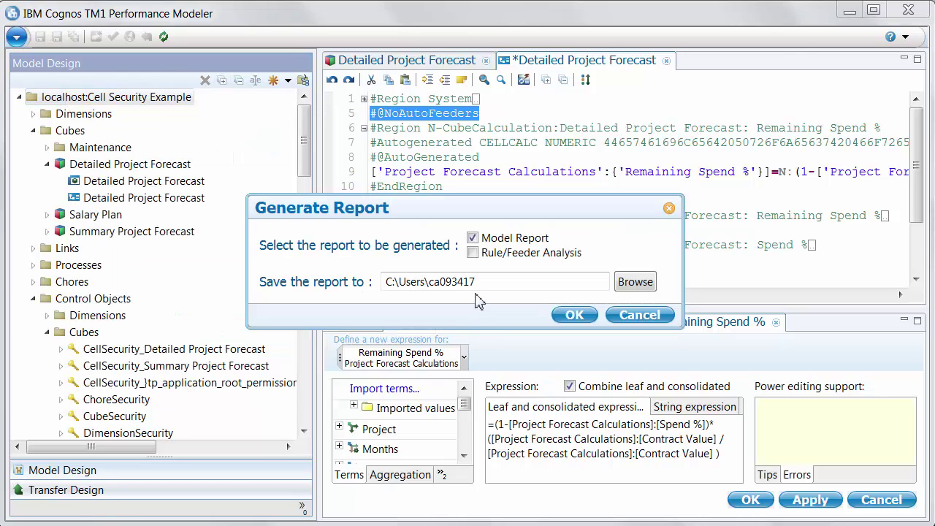
pyautogui.click(473, 252)
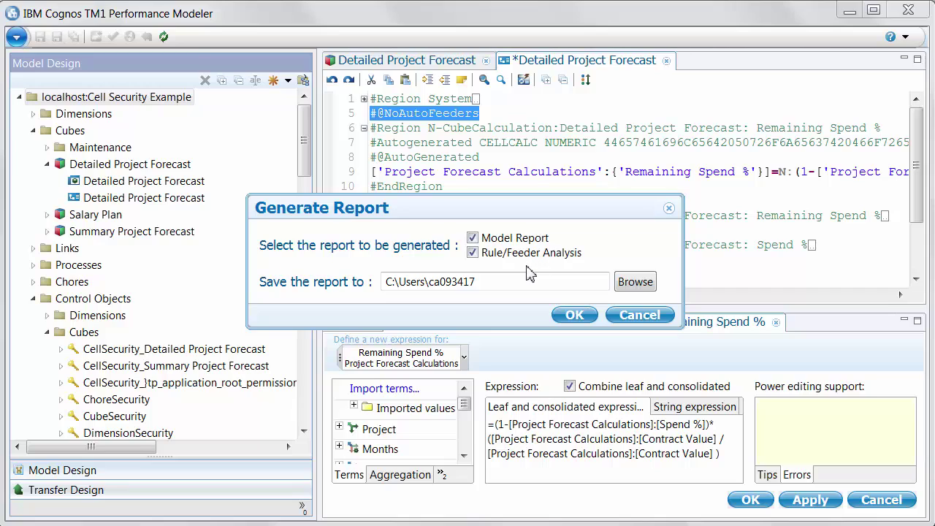